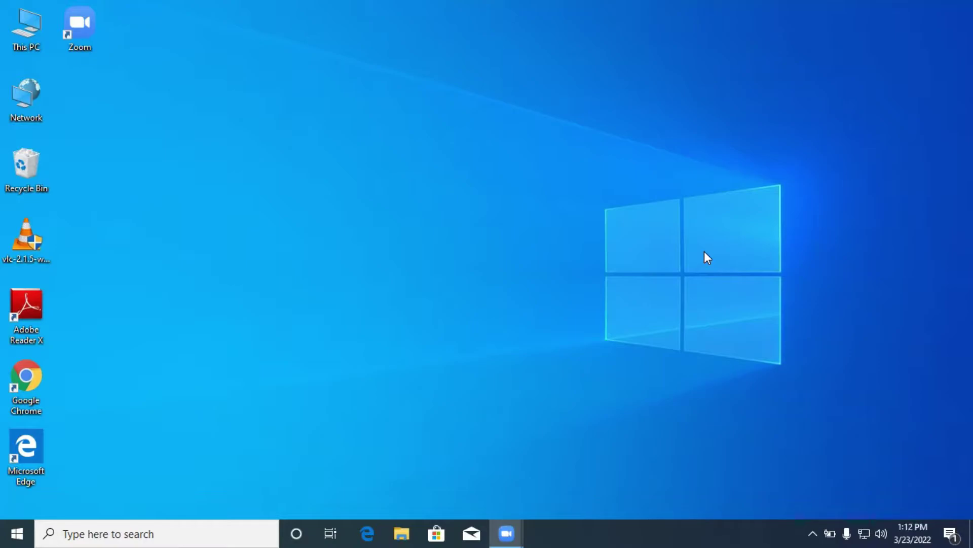
Step: Open Chrome and run the suggested Google search 'download mendeley desktop'
double_click(28, 377)
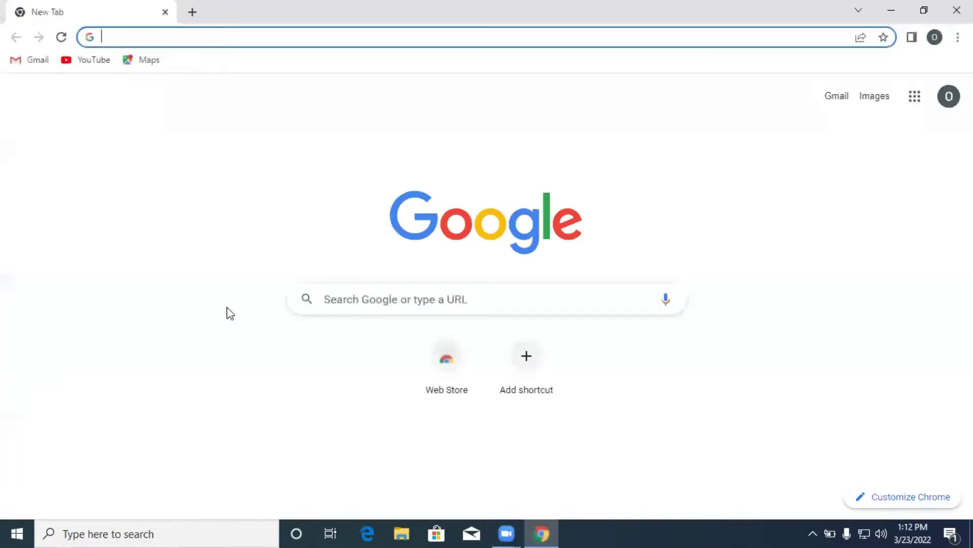
left_click(365, 305)
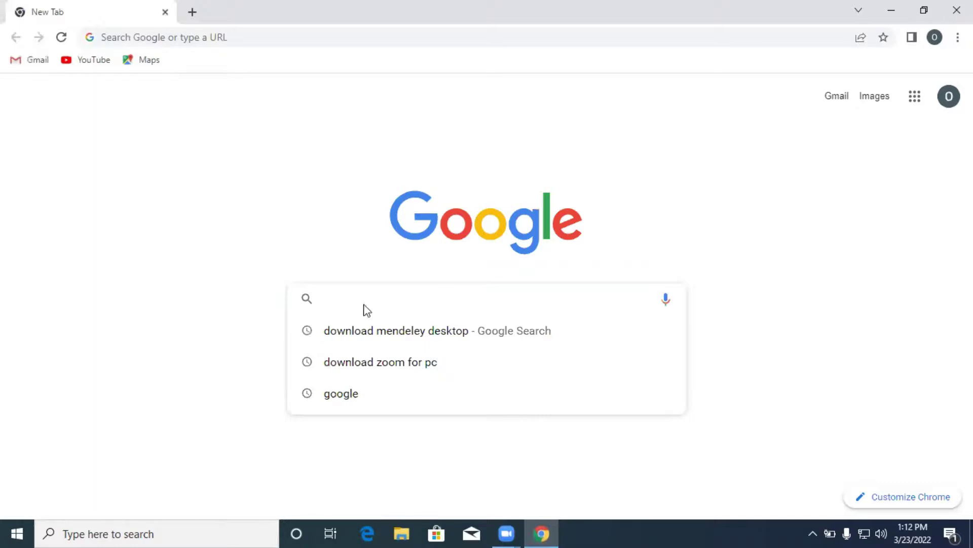
left_click(388, 335)
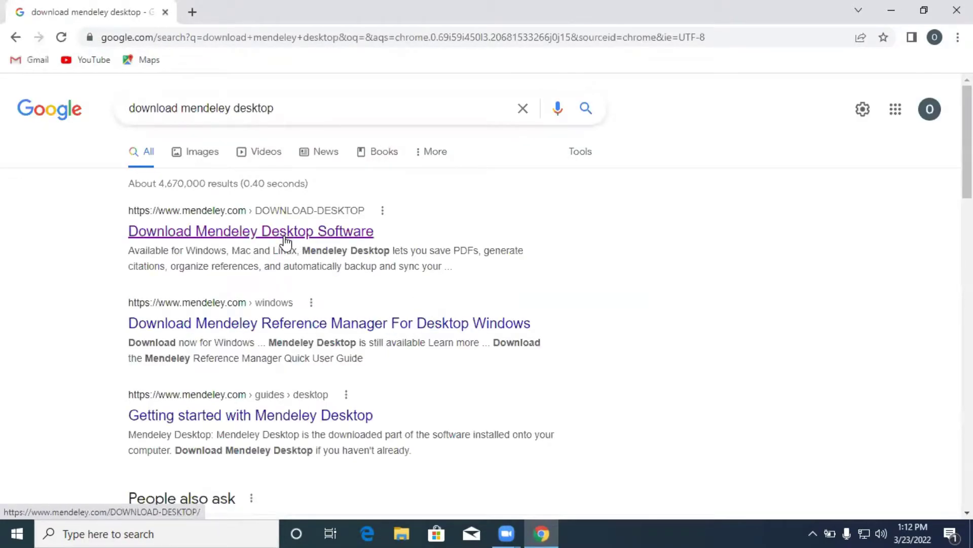
Step: Open the Mendeley download page and download Mendeley-Desktop-1.19.8-win32.exe for Windows
left_click(284, 237)
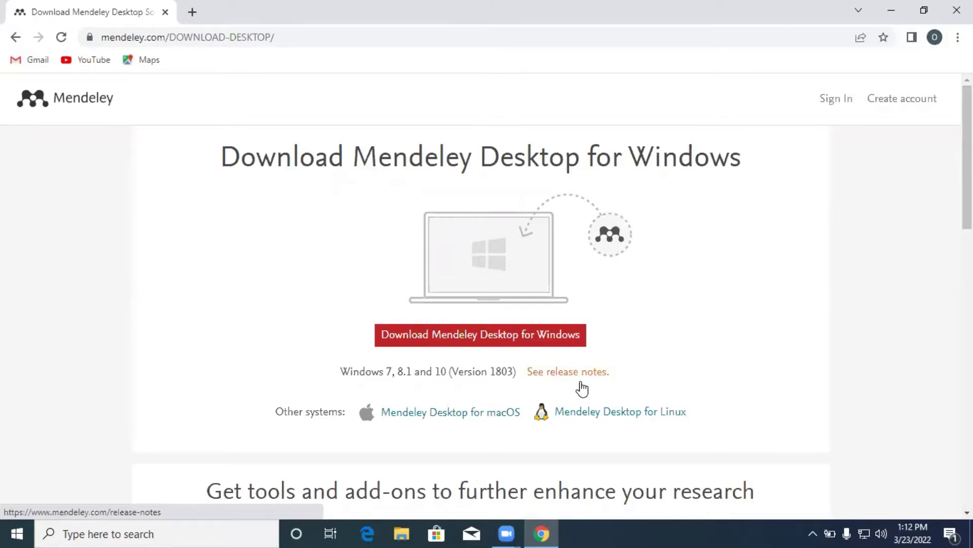
scroll(621, 348, "down", 1)
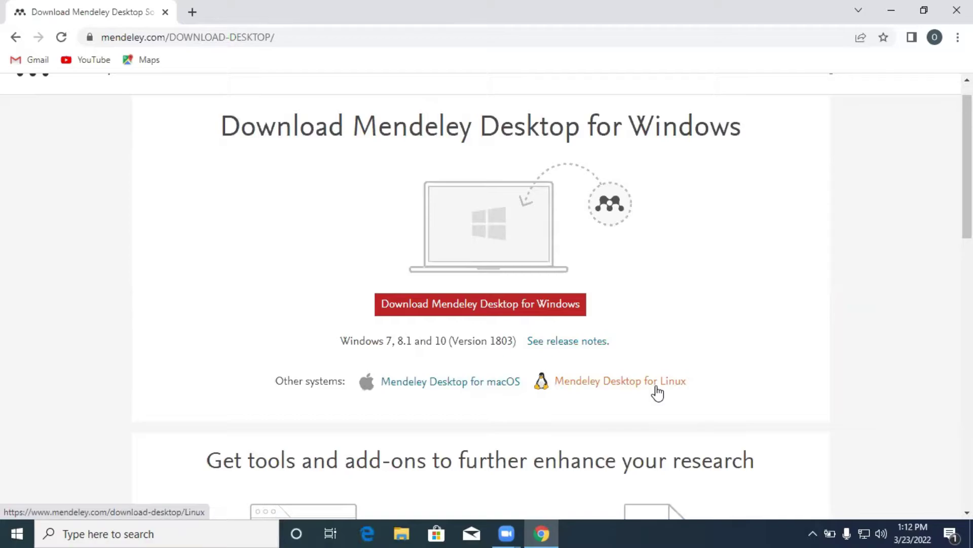
left_click(495, 309)
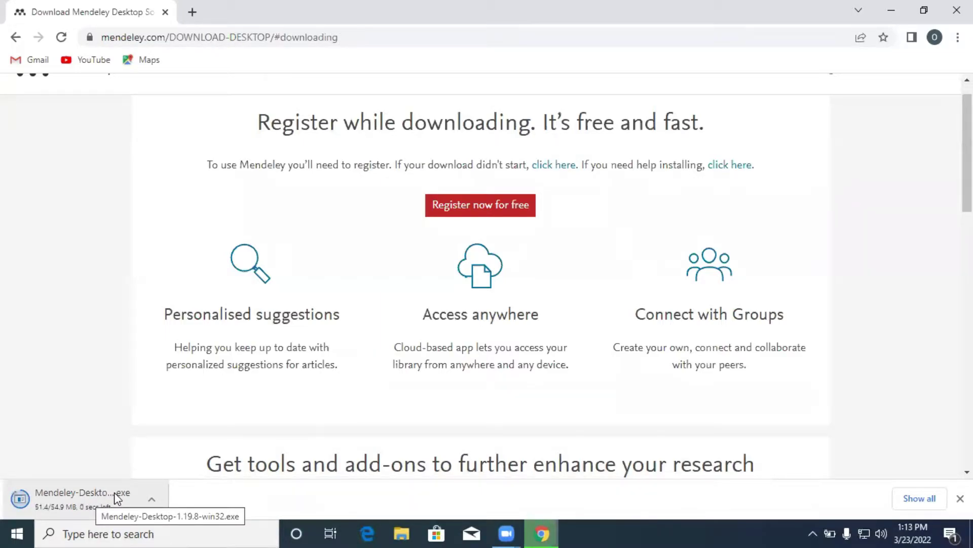
Step: Show the downloaded Mendeley-Desktop-1.19.8-win32 installer in its Downloads folder
left_click(154, 500)
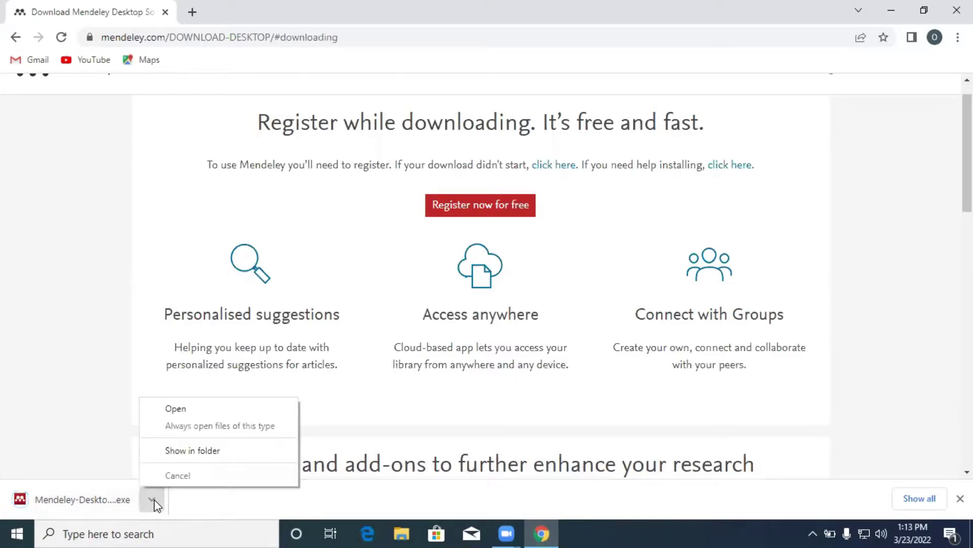
left_click(212, 450)
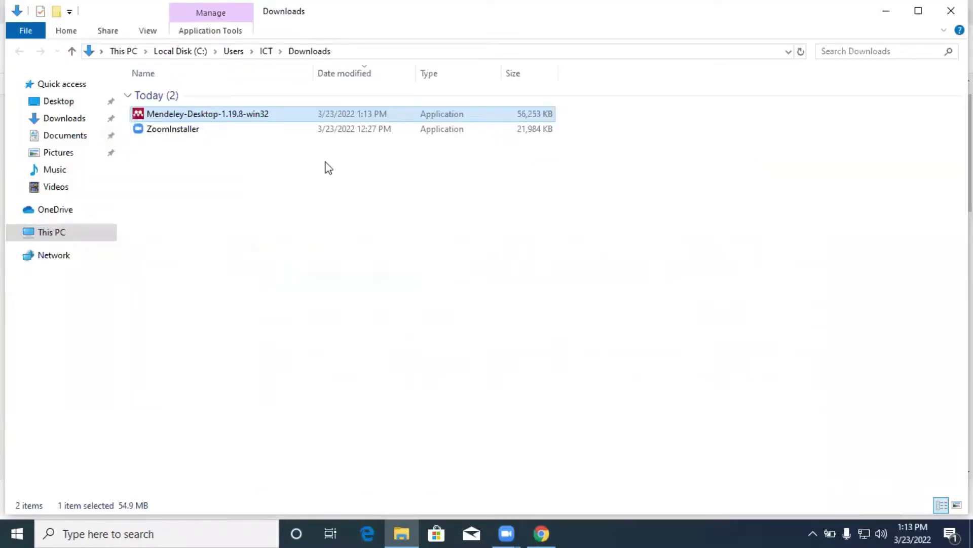
Step: Run the Mendeley installer with default location and license accepted, launching Mendeley Desktop at finish
double_click(246, 117)
left_click(562, 381)
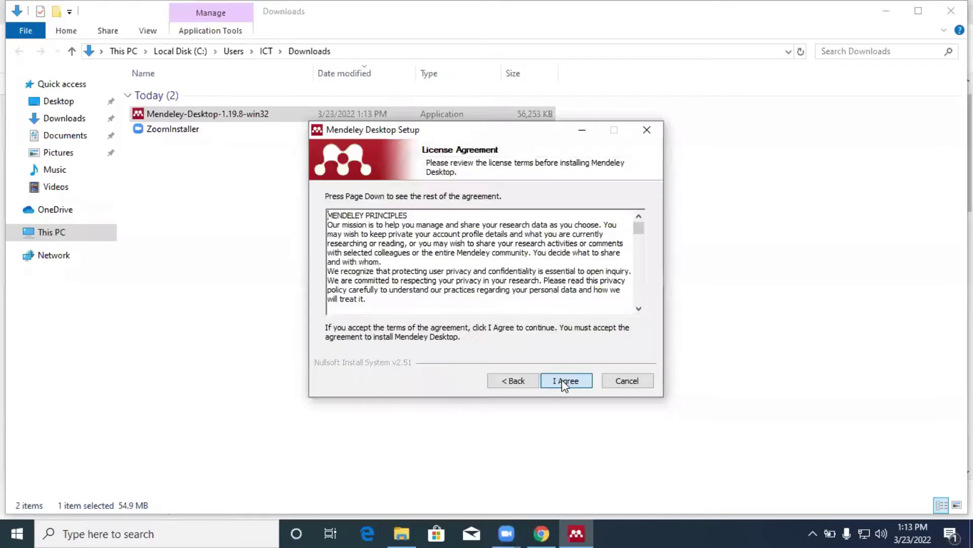
left_click(561, 379)
left_click(562, 379)
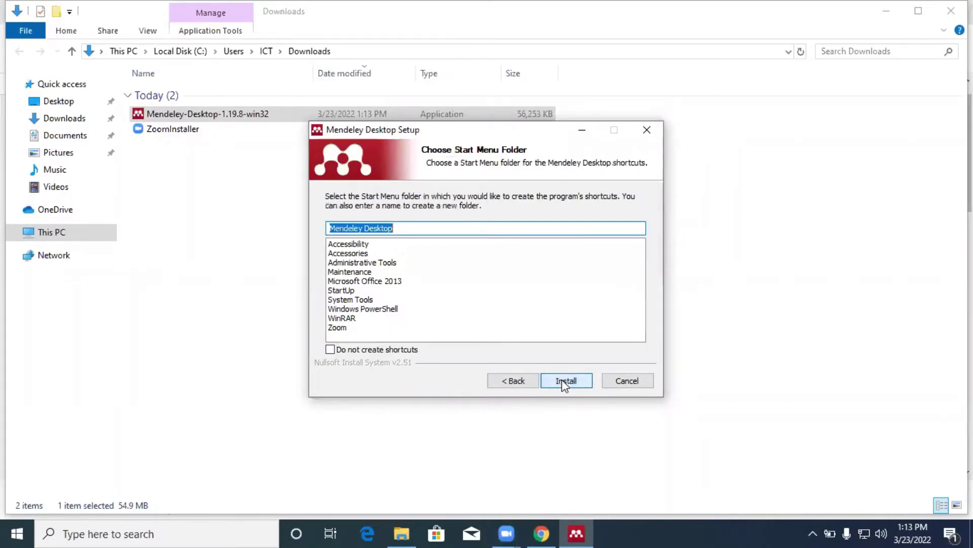
left_click(562, 380)
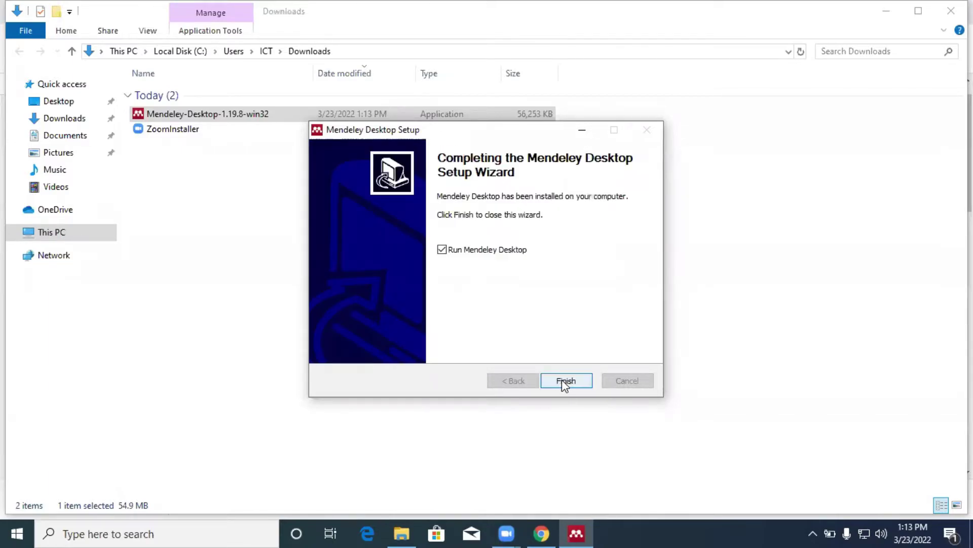
left_click(566, 380)
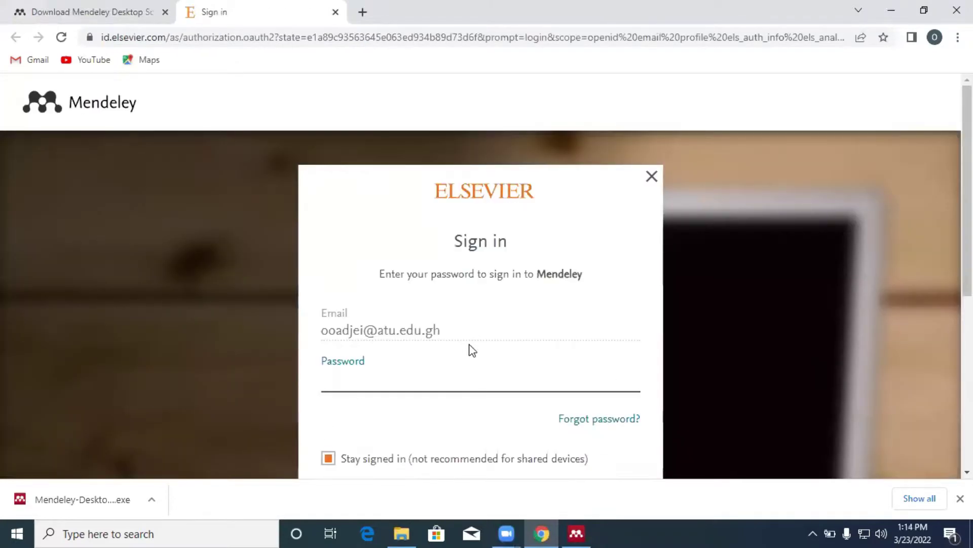
Step: Look over the Elsevier sign-in page and back out of the previous account's password prompt
scroll(464, 357, "down", 1)
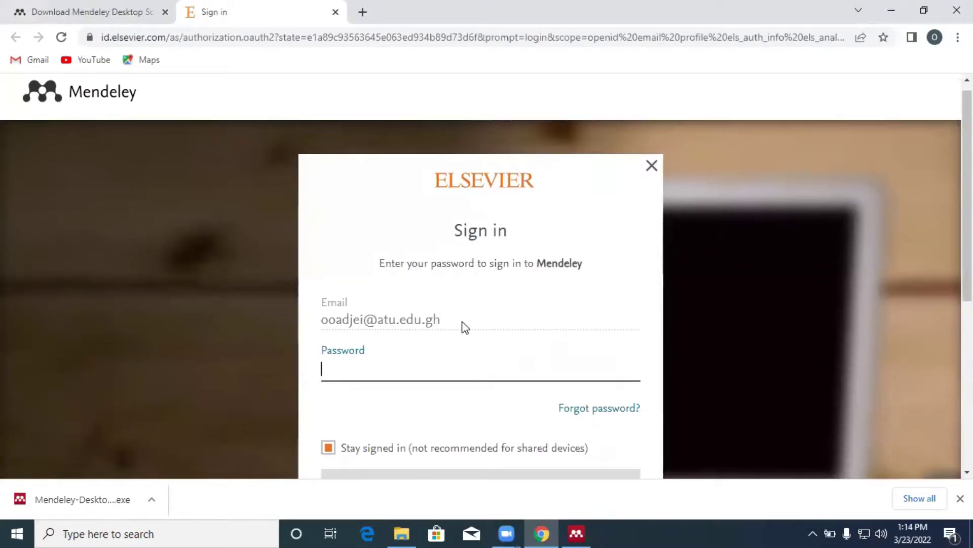
scroll(514, 343, "down", 3)
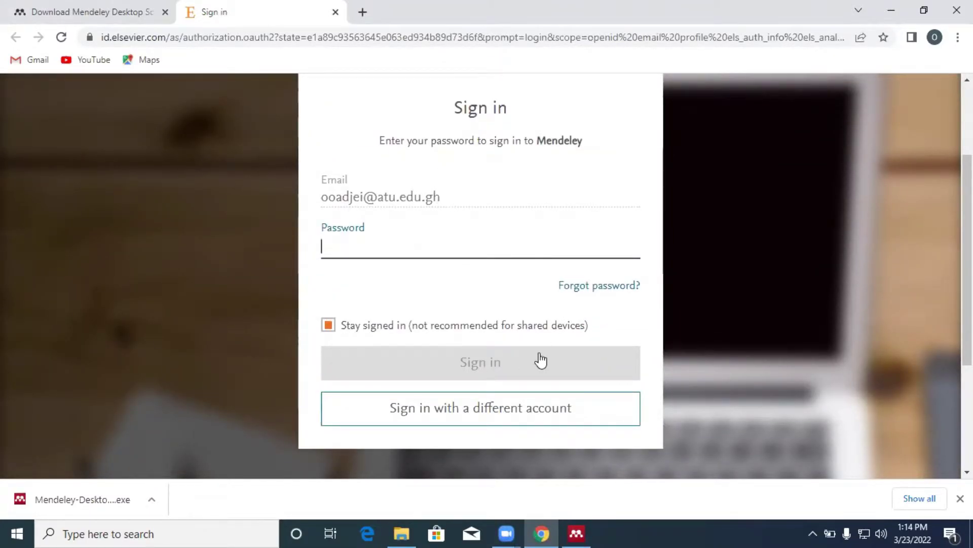
left_click(387, 193)
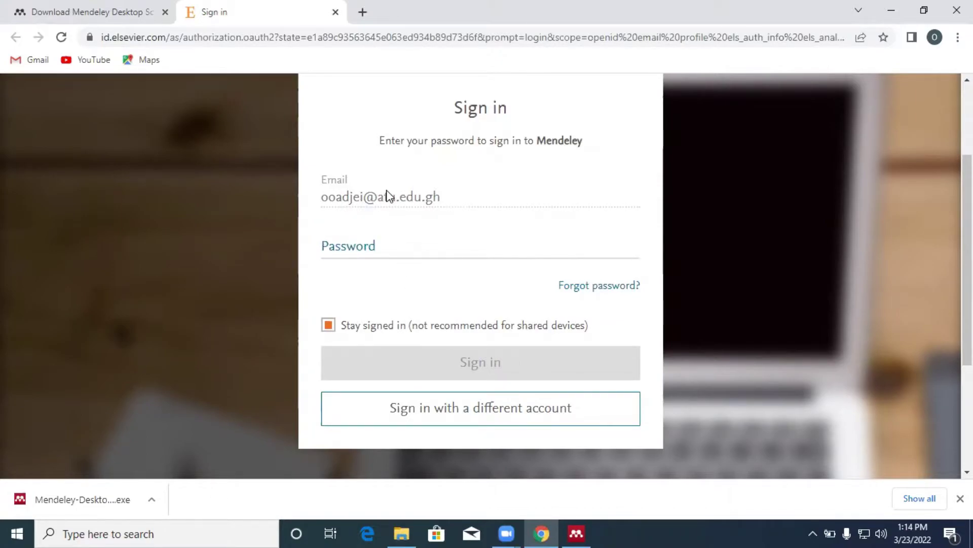
scroll(583, 294, "up", 3)
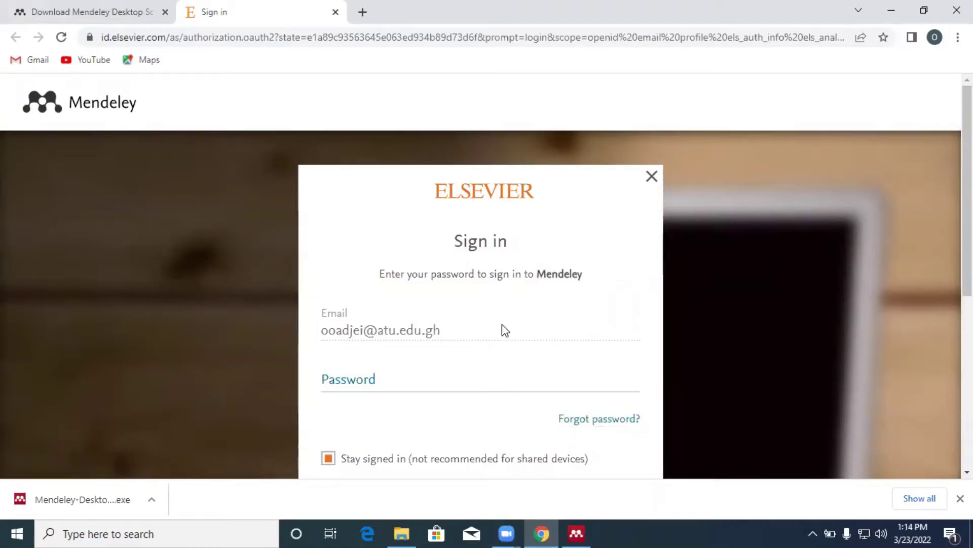
scroll(483, 336, "down", 2)
scroll(483, 335, "up", 2)
left_click(651, 178)
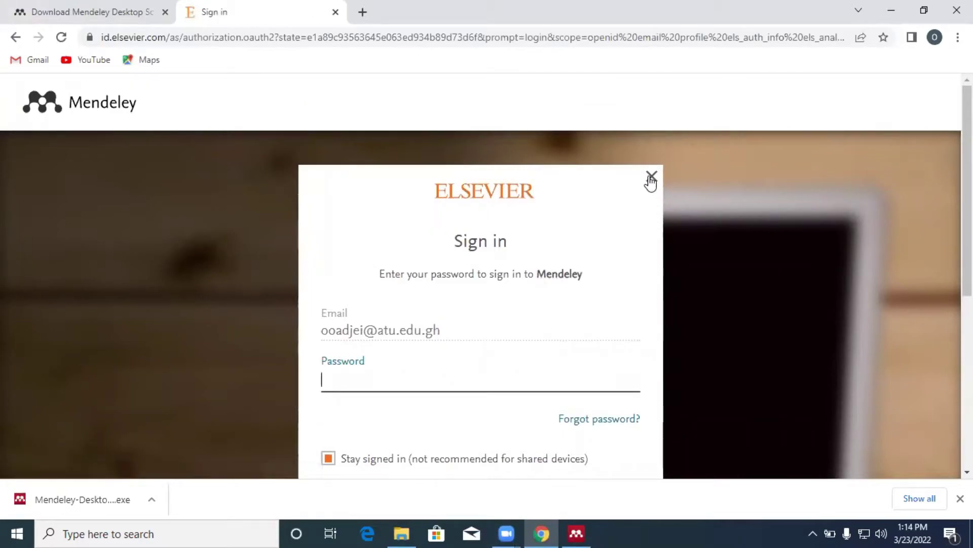
scroll(630, 282, "down", 2)
scroll(631, 287, "down", 1)
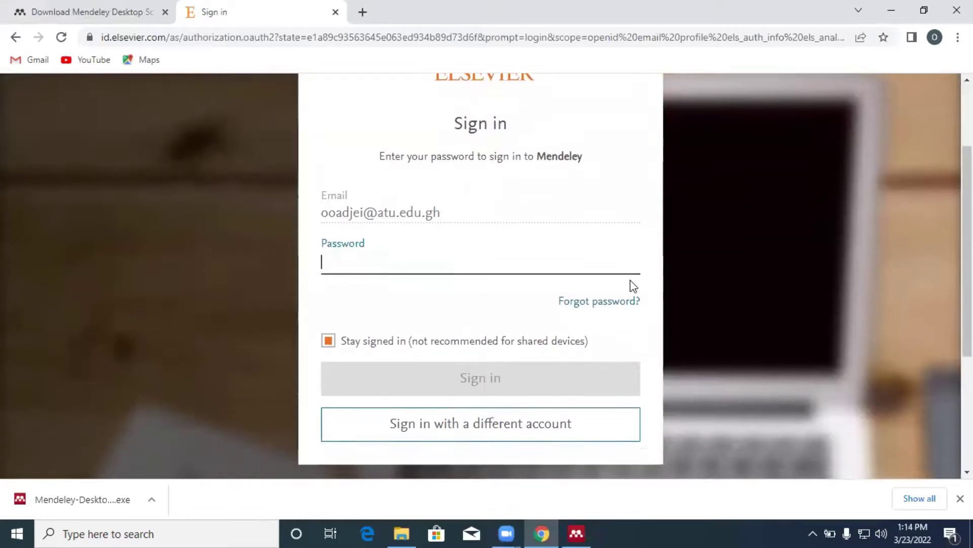
Step: Switch to a different account by entering the new Gmail address and continuing to registration
left_click(455, 435)
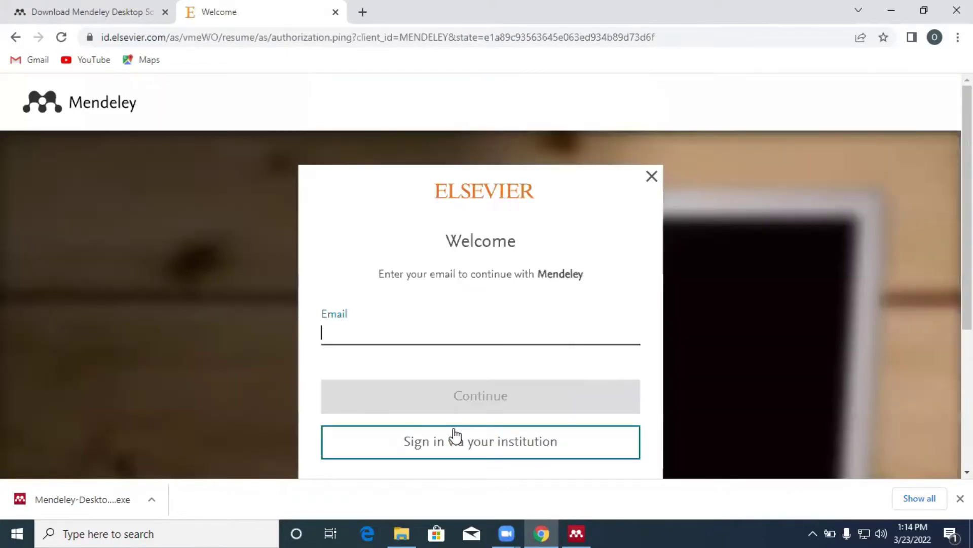
left_click(413, 333)
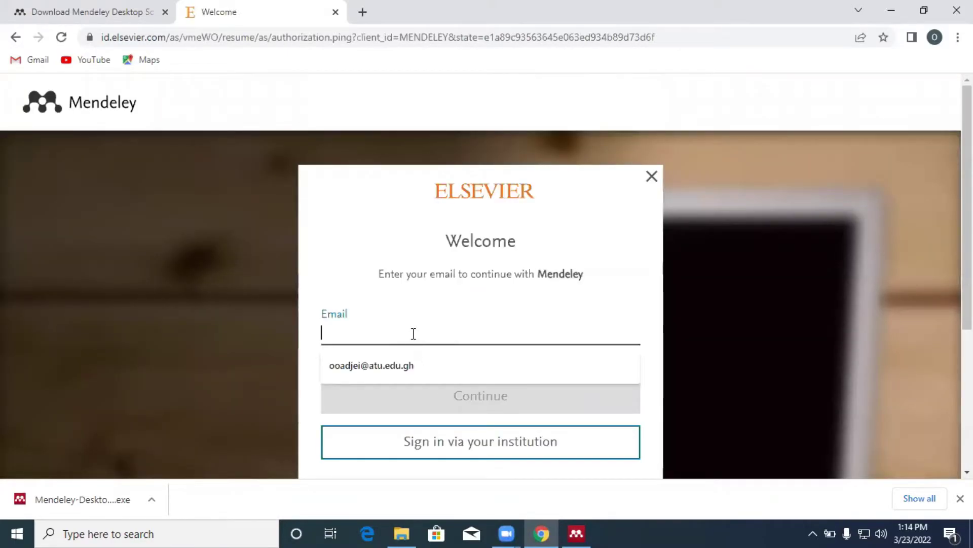
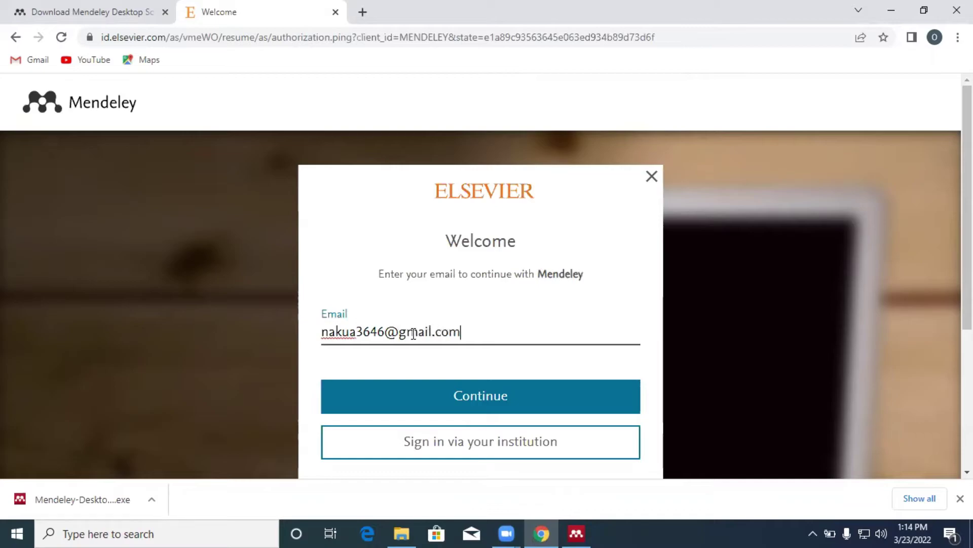
left_click(478, 398)
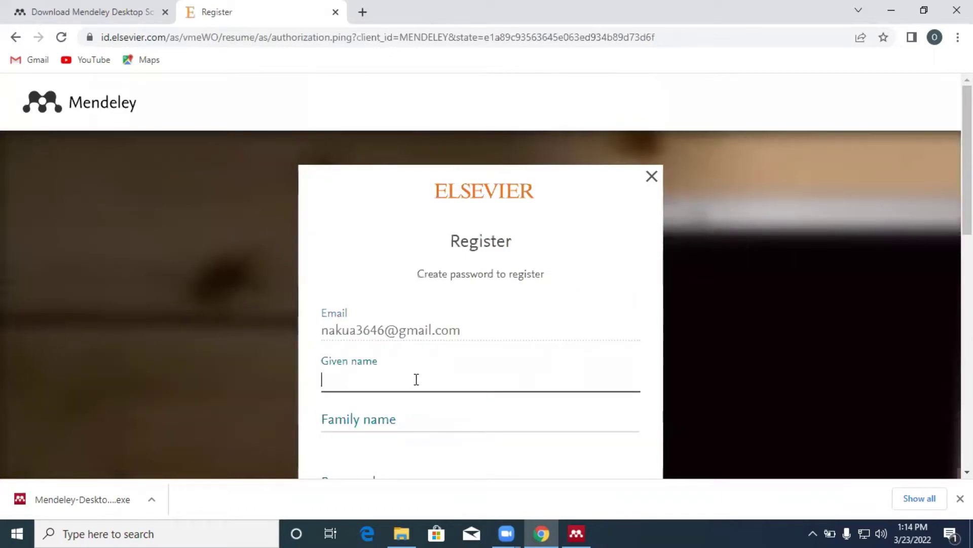
Step: Fill the given name from autofill and type the family name on the Register form
scroll(406, 381, "down", 2)
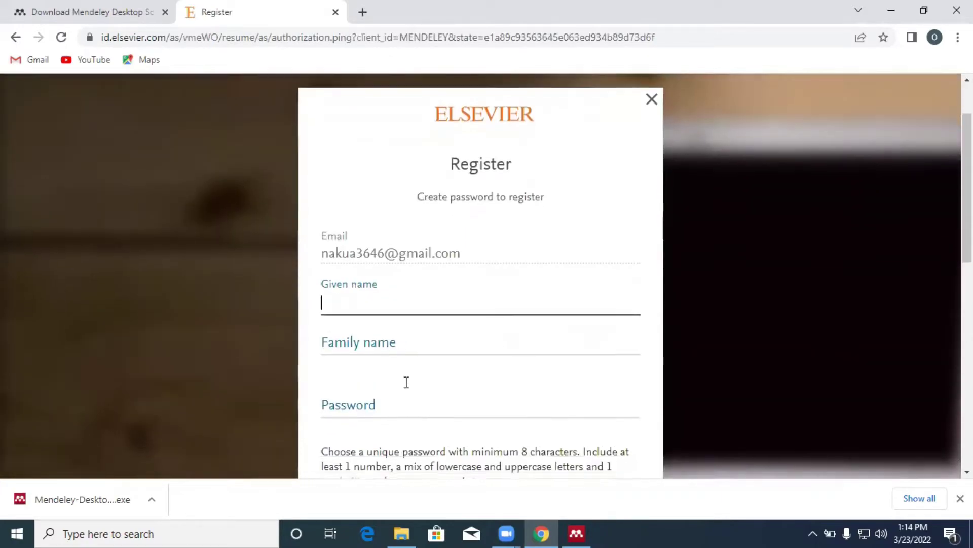
left_click(379, 301)
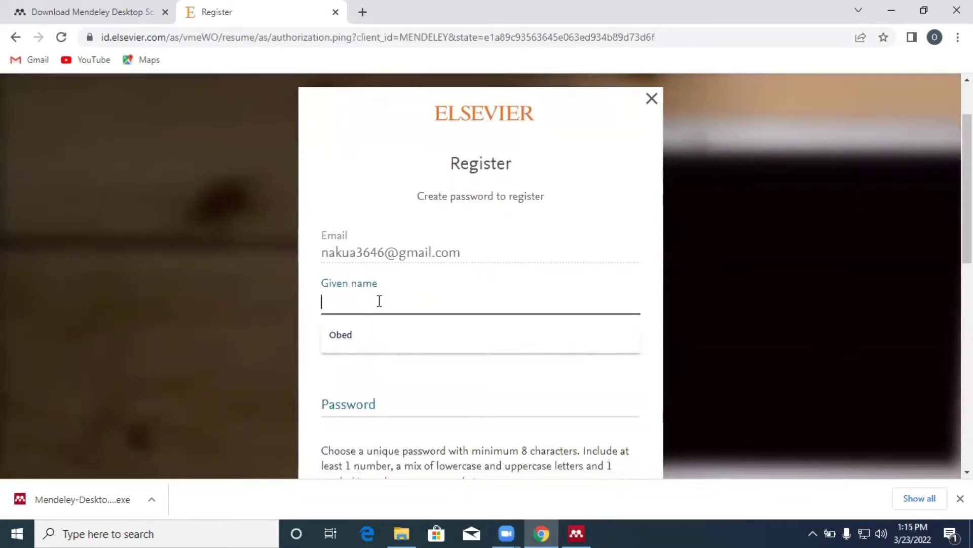
left_click(354, 335)
left_click(354, 341)
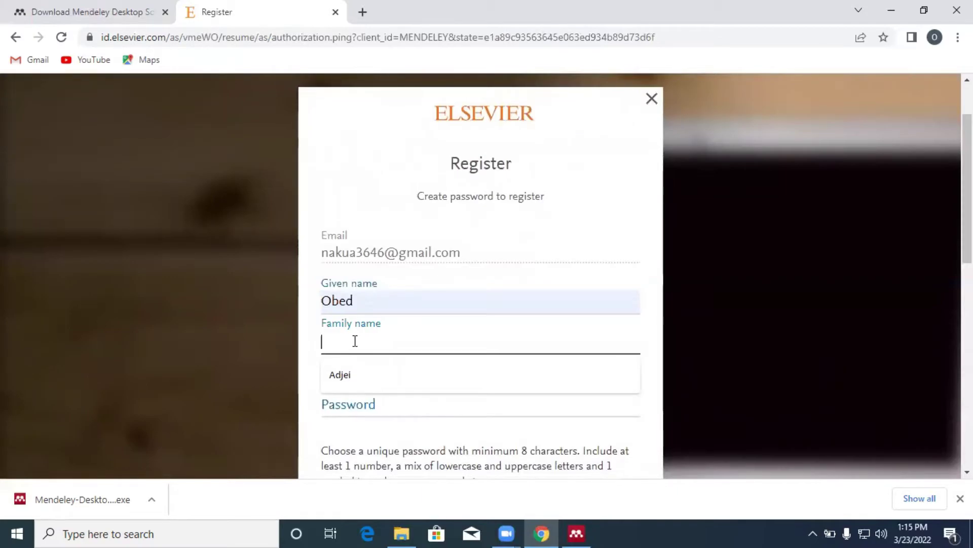
type("Kwabena")
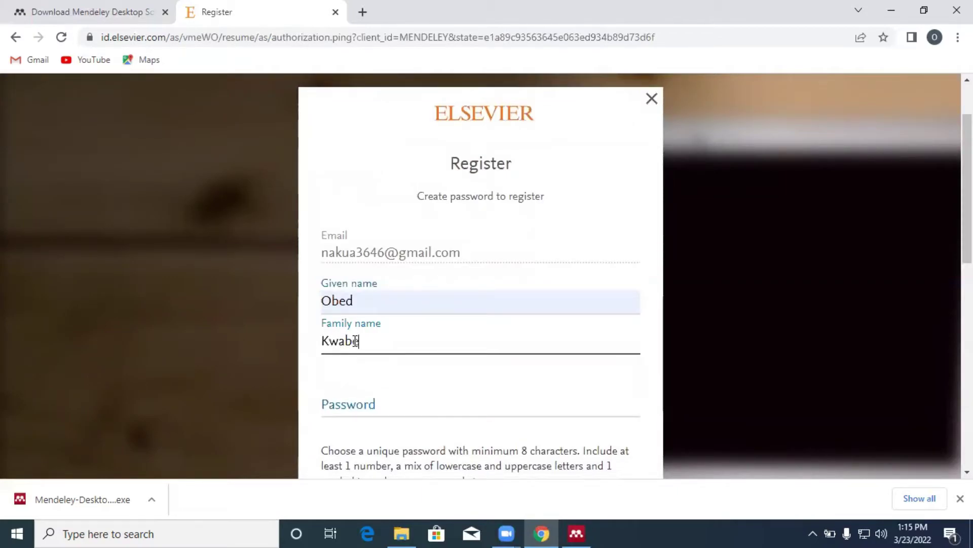
Step: Enter the new account password and submit the registration
left_click(355, 403)
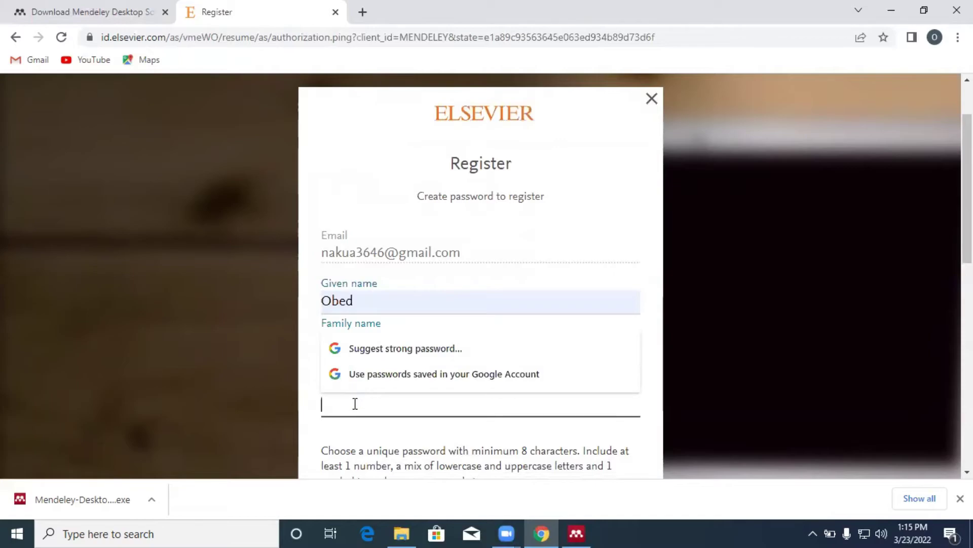
scroll(478, 412, "down", 1)
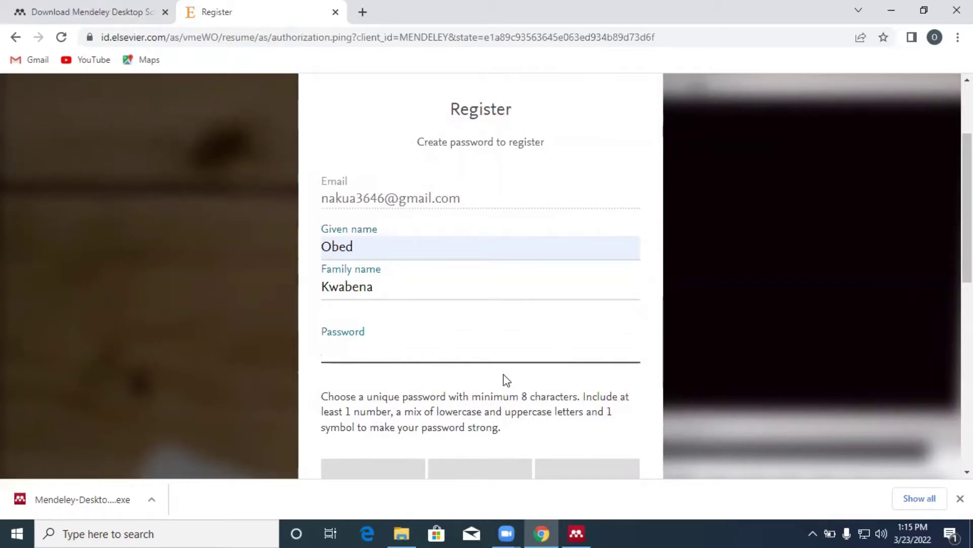
left_click(431, 352)
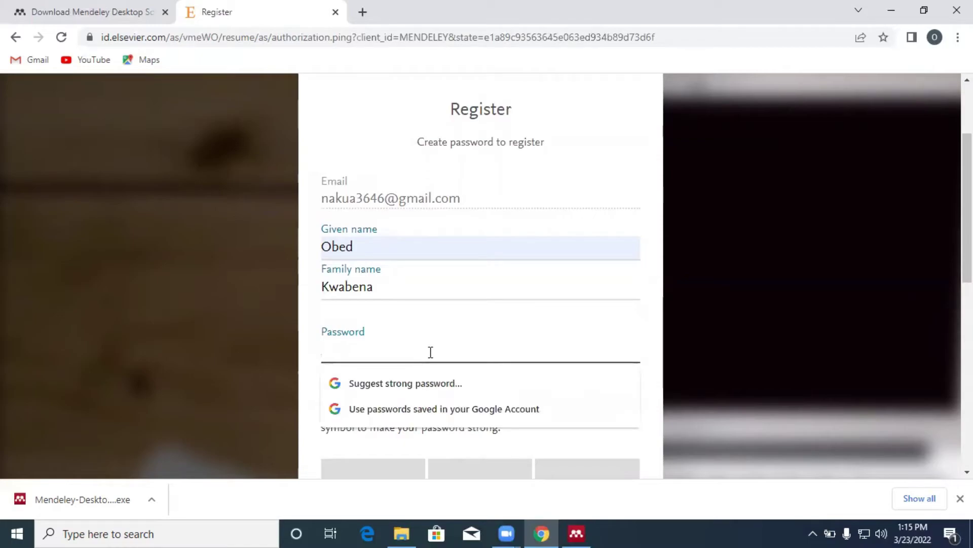
type("••••")
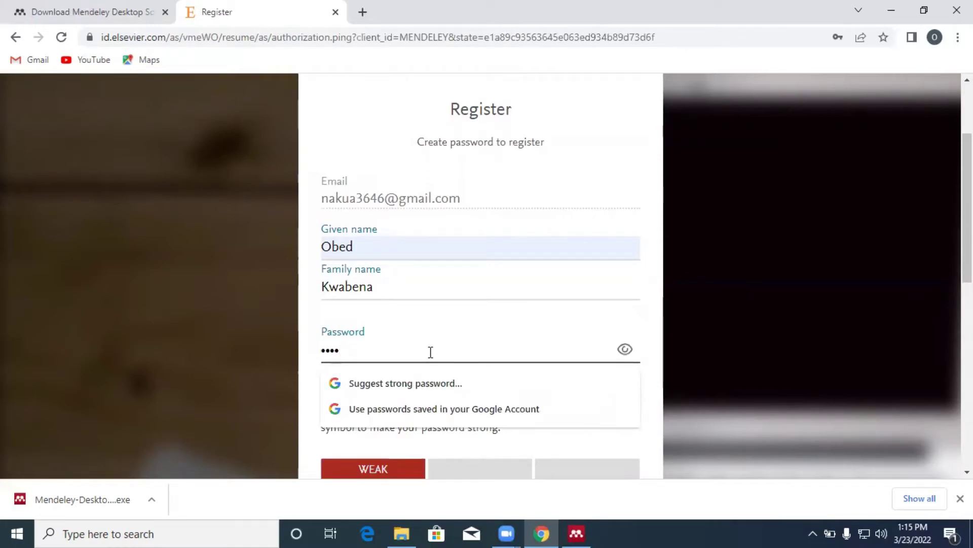
type("•••••••••")
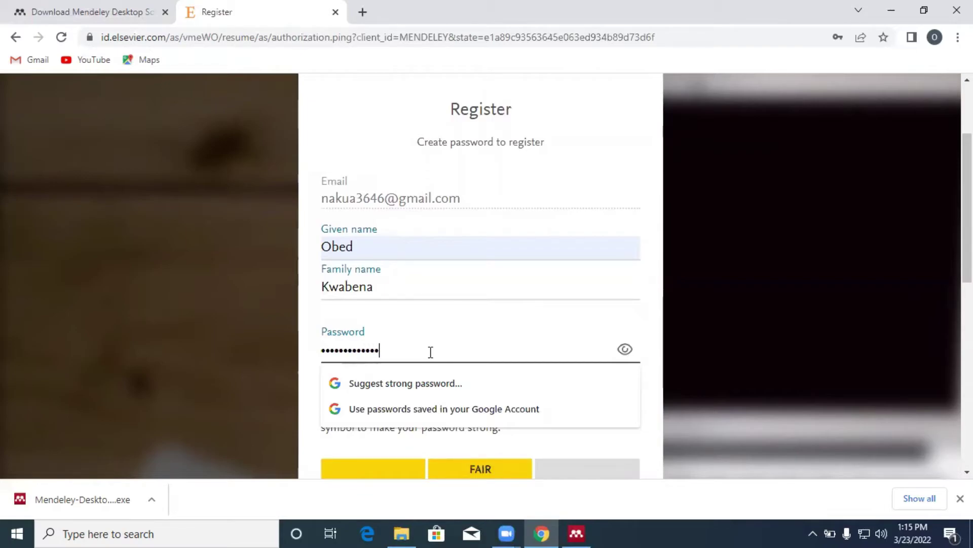
type("•")
scroll(431, 352, "down", 6)
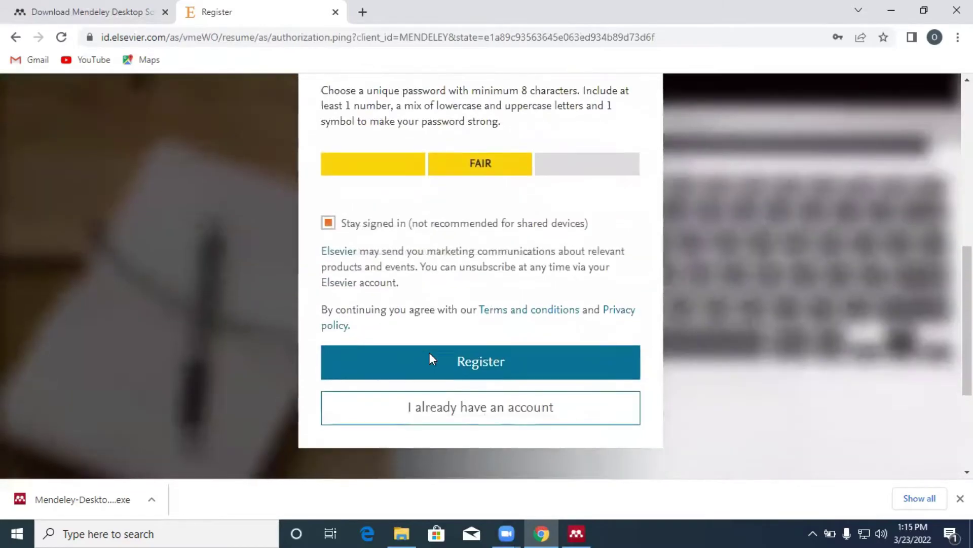
left_click(467, 361)
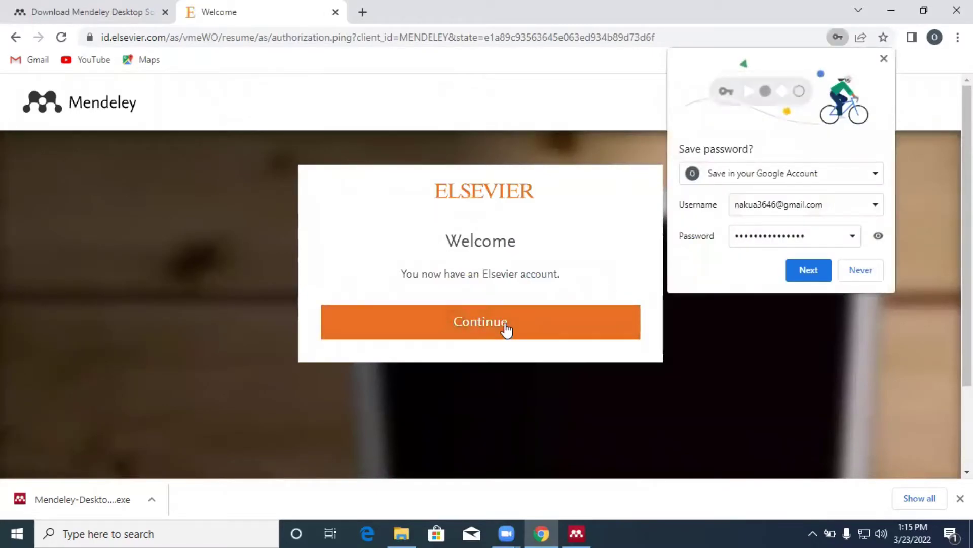
Step: Continue past the account-created message and decline Chrome's Save password offer
left_click(506, 329)
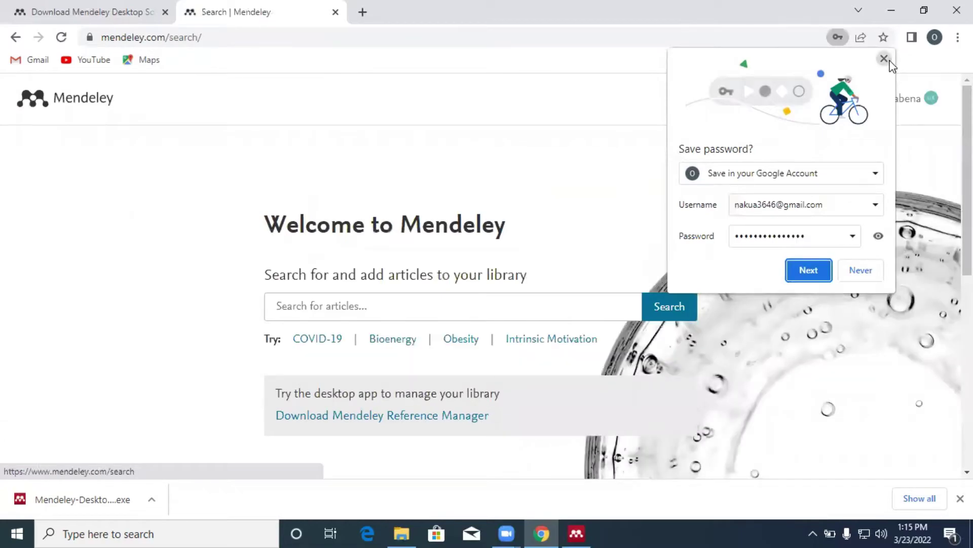
left_click(885, 60)
scroll(575, 316, "down", 2)
scroll(574, 317, "down", 1)
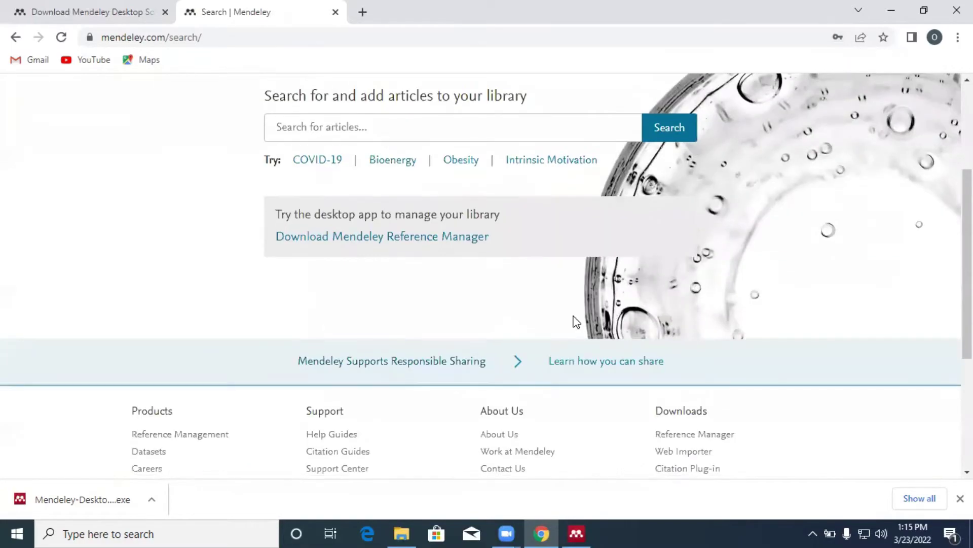
scroll(573, 321, "up", 3)
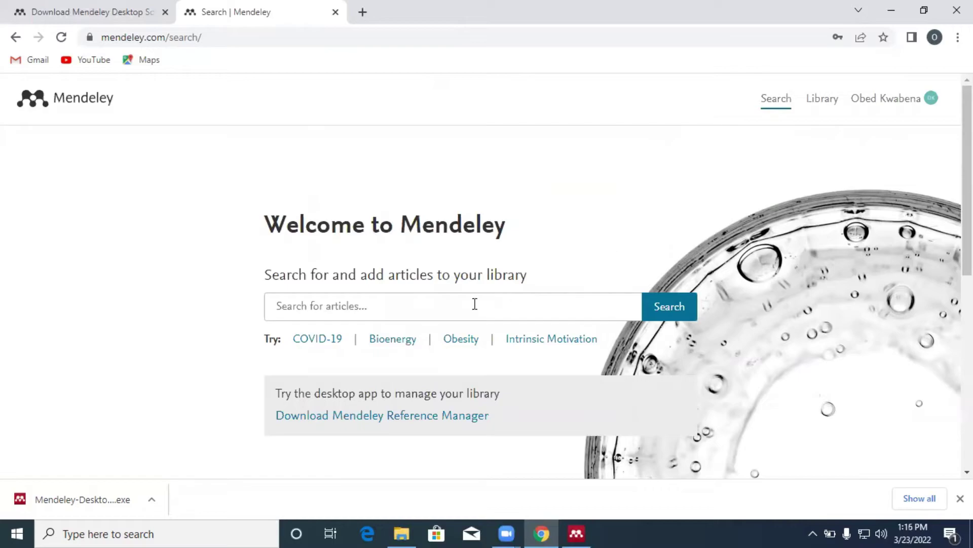
Step: Log in to the Mendeley Desktop window using the new account's e-mail and password
left_click(579, 532)
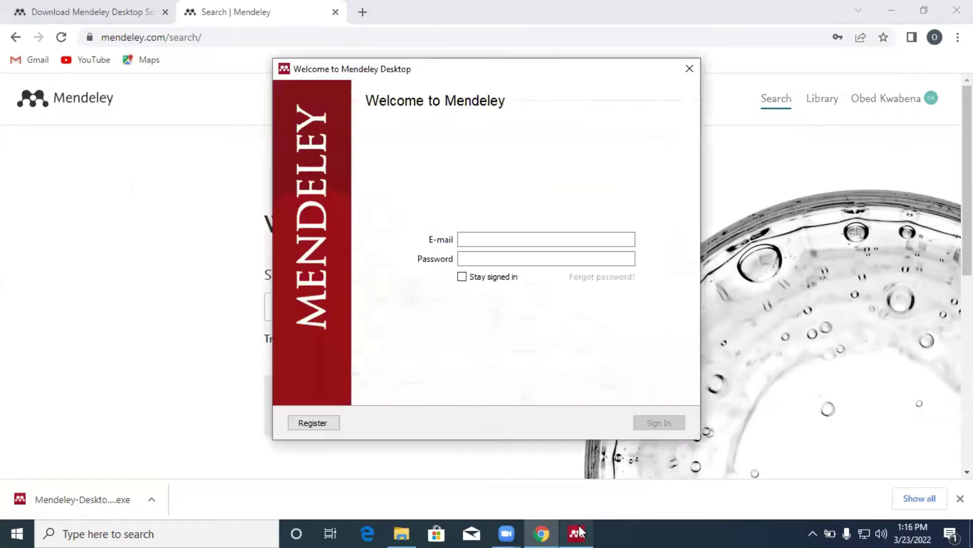
left_click(485, 240)
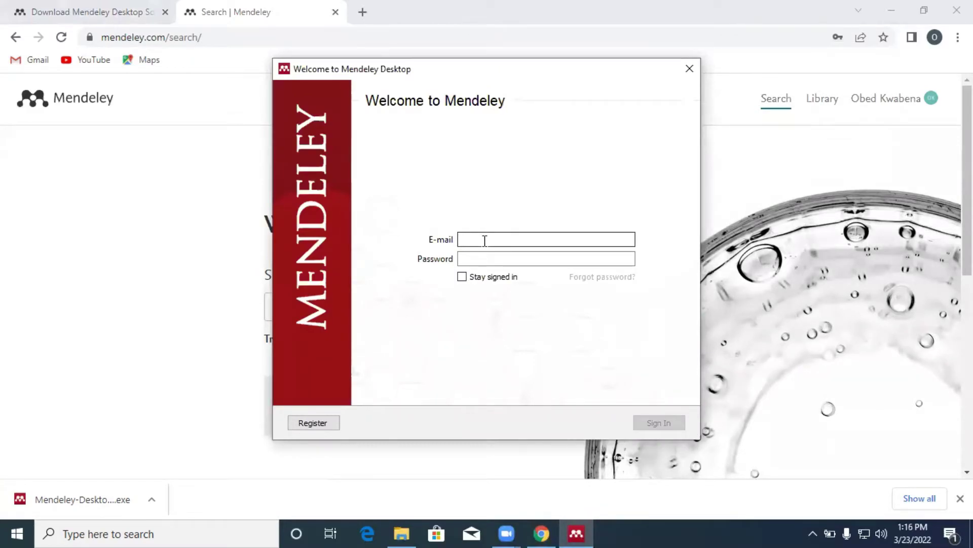
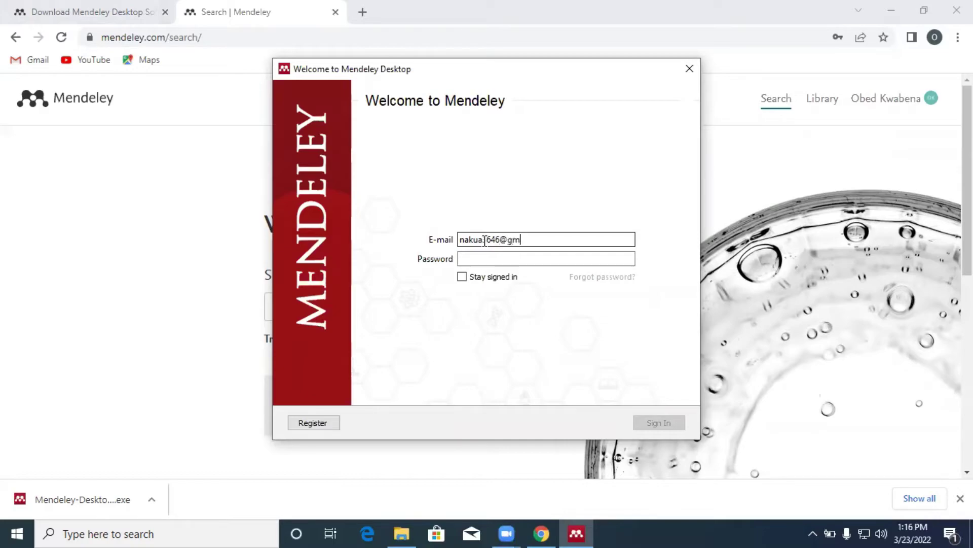
left_click(483, 260)
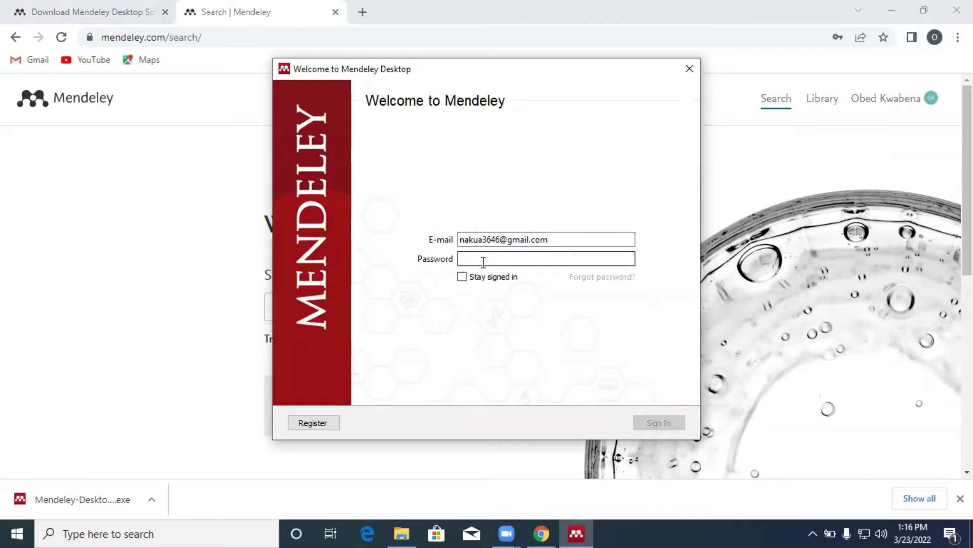
type("••••")
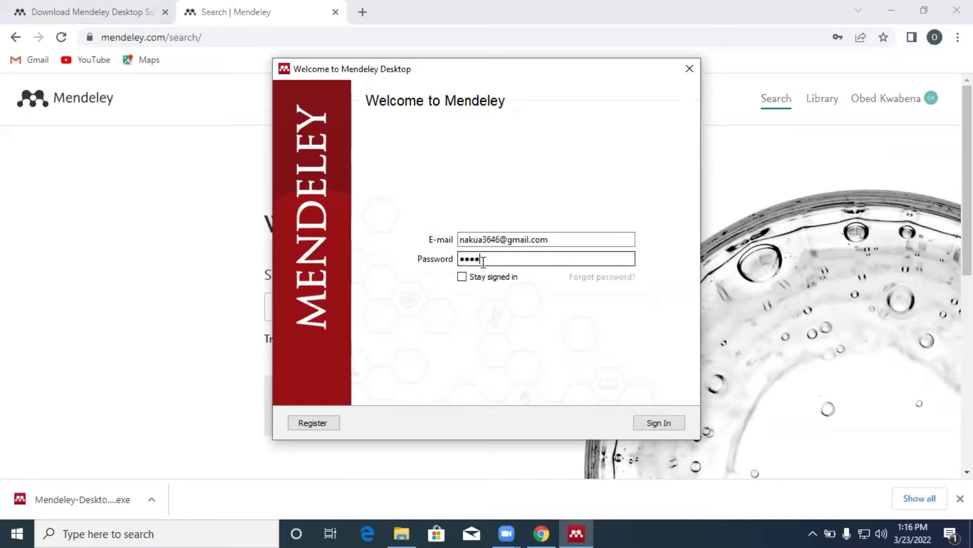
type("•••••••••••")
key("Return")
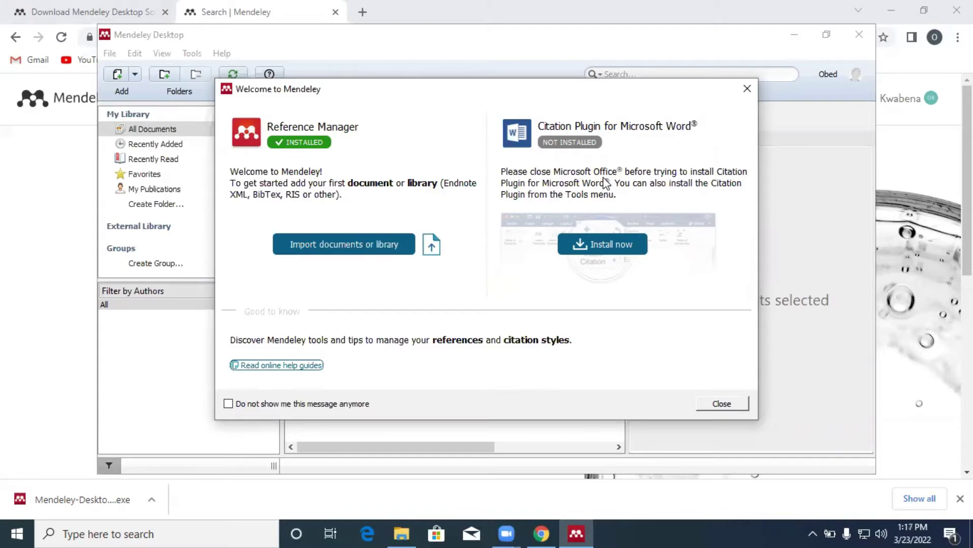
Step: Install the Citation Plugin for Microsoft Word, then close the Welcome to Mendeley dialog
left_click(600, 246)
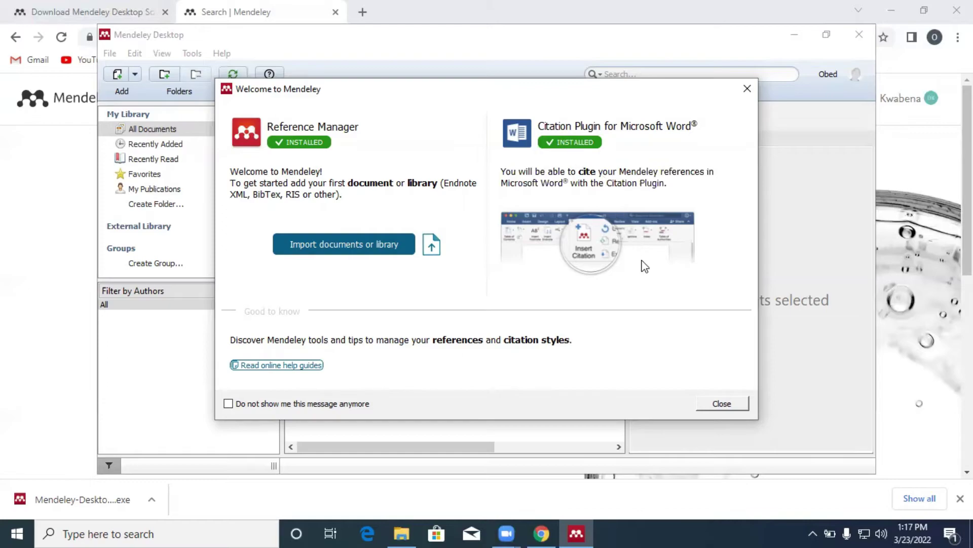
left_click(721, 404)
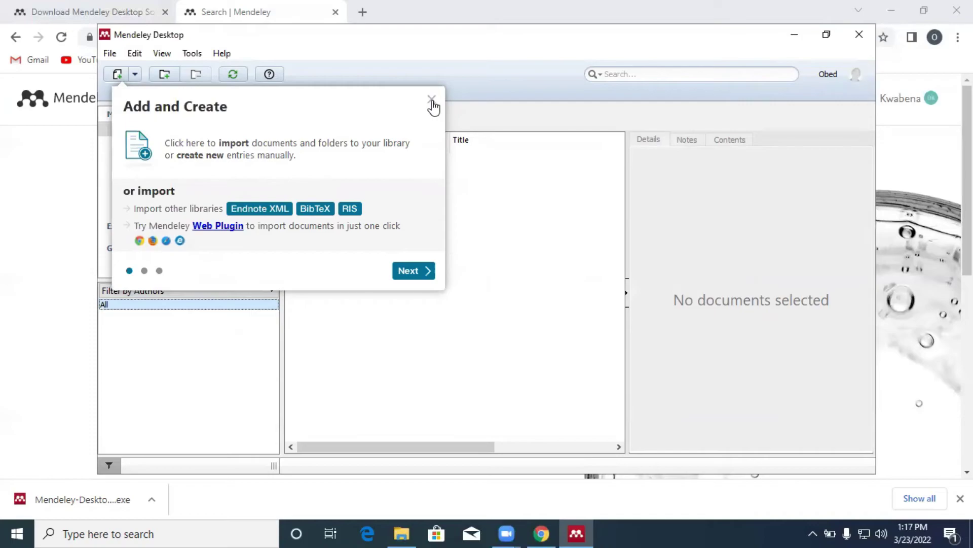
Step: Close the Add and Create tip and maximize the Mendeley Desktop window
left_click(432, 100)
left_click(826, 37)
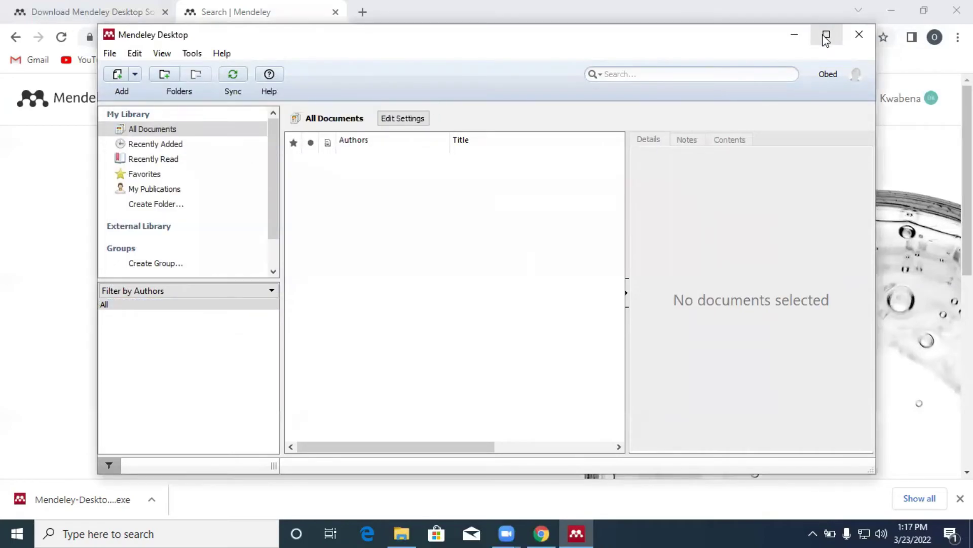
left_click(826, 37)
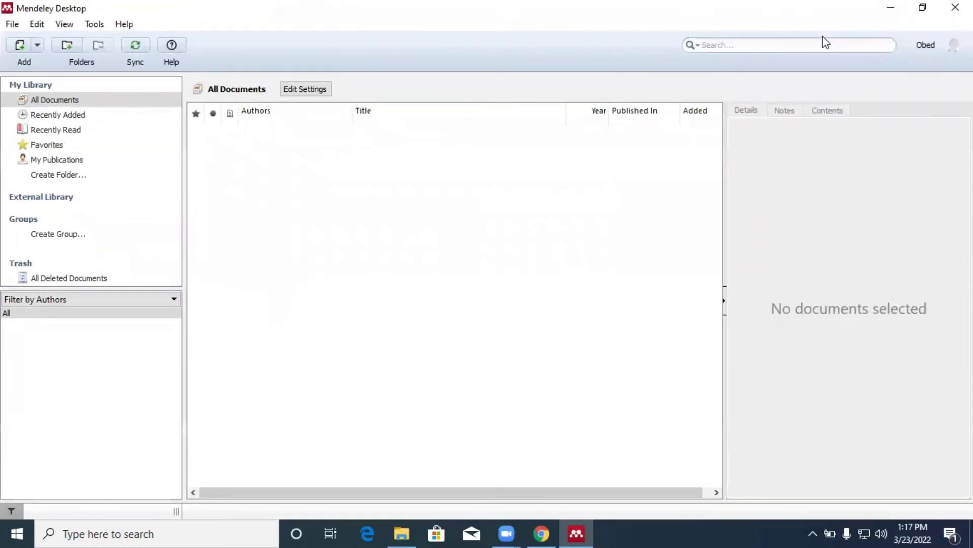